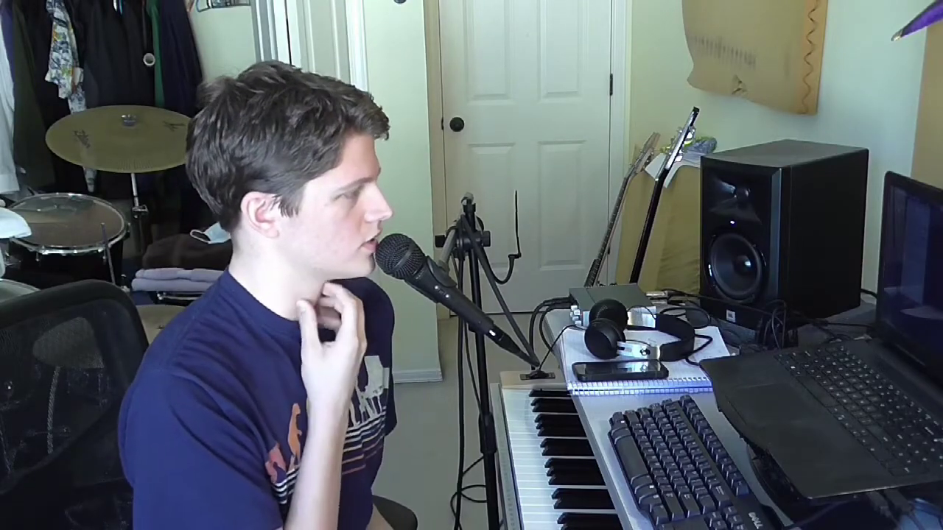
# Open the project info of the current FL Studio project.
pyautogui.click(130, 17)
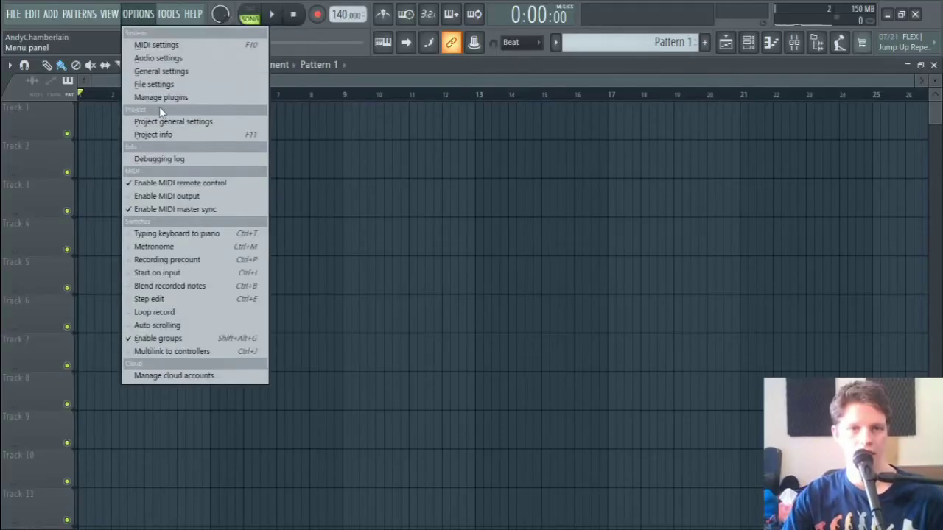
pyautogui.click(171, 137)
pyautogui.click(437, 252)
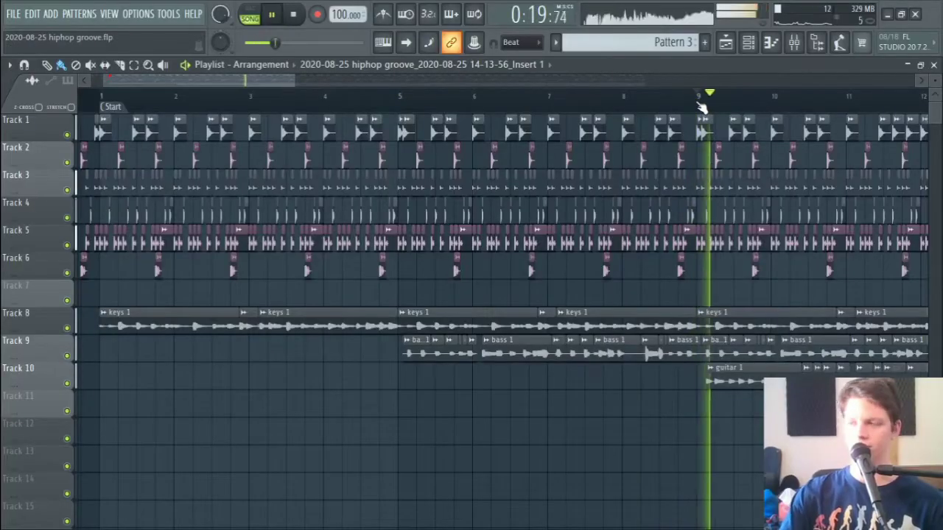
# Stop the hiphop groove playback, and play the EGG NOISE clips from bar 78 for a few seconds.
pyautogui.press('space')
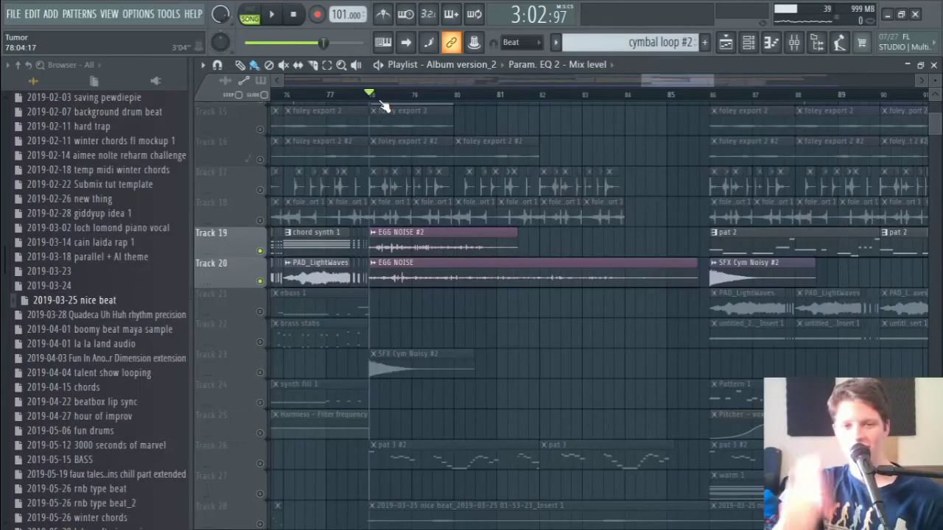
pyautogui.press('space')
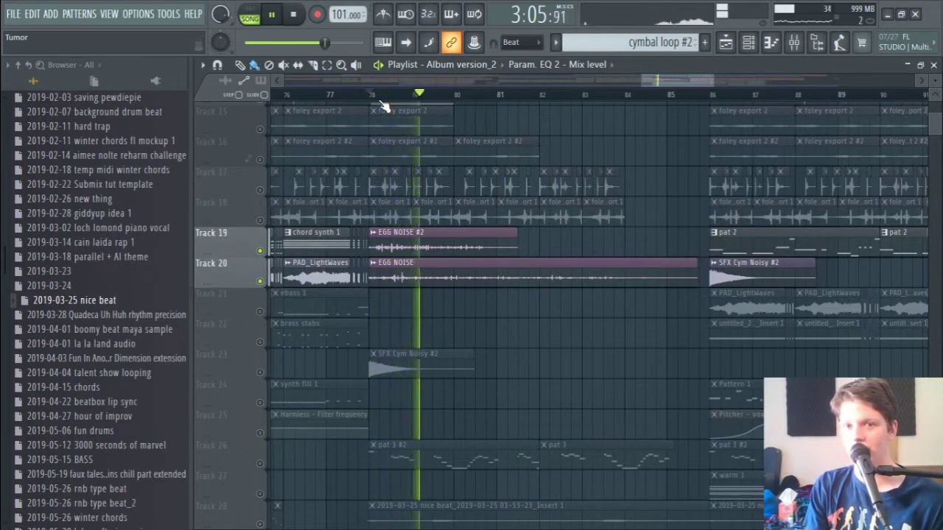
pyautogui.press('space')
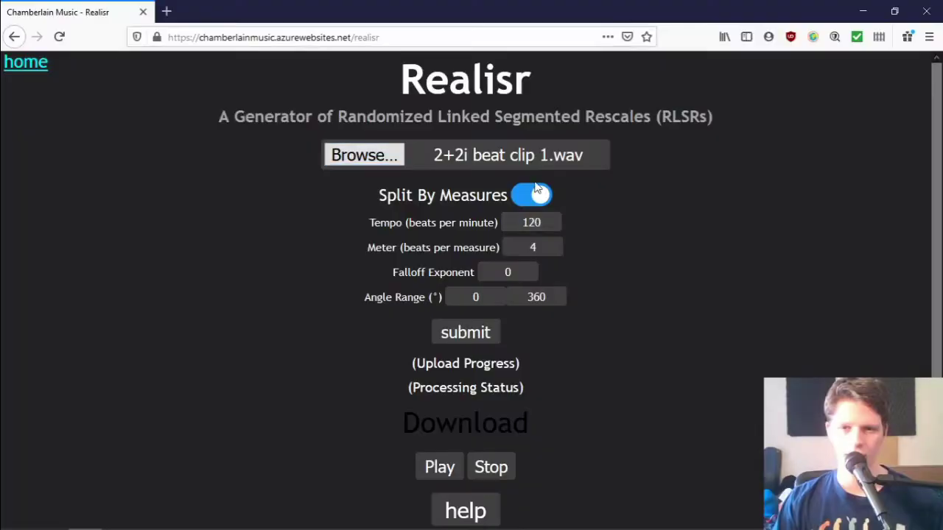
# Process 2+2i beat clip 1.wav in Realisr with Split By Measures off and 8 segments, and play the result.
pyautogui.click(535, 198)
pyautogui.hotkey('alt', 'Tab')
pyautogui.hotkey('alt', 'Tab')
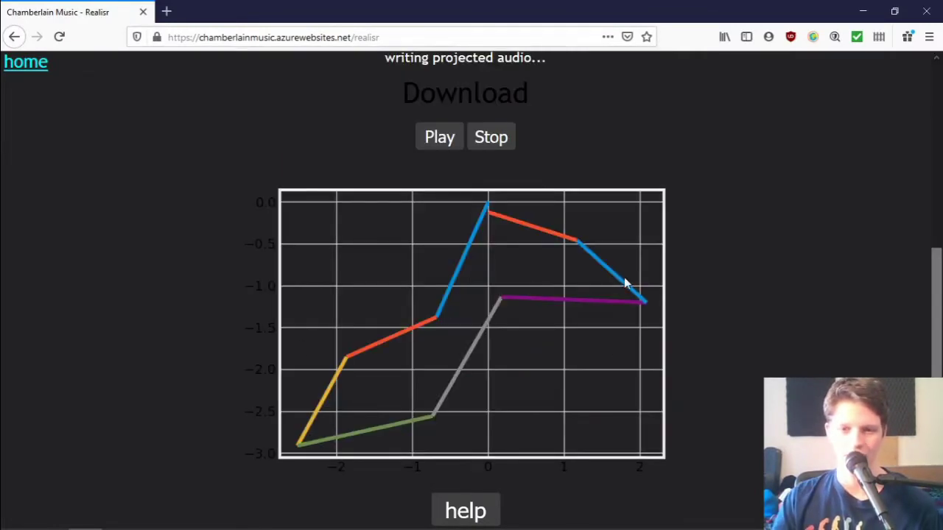
pyautogui.scroll(3, 445, 305)
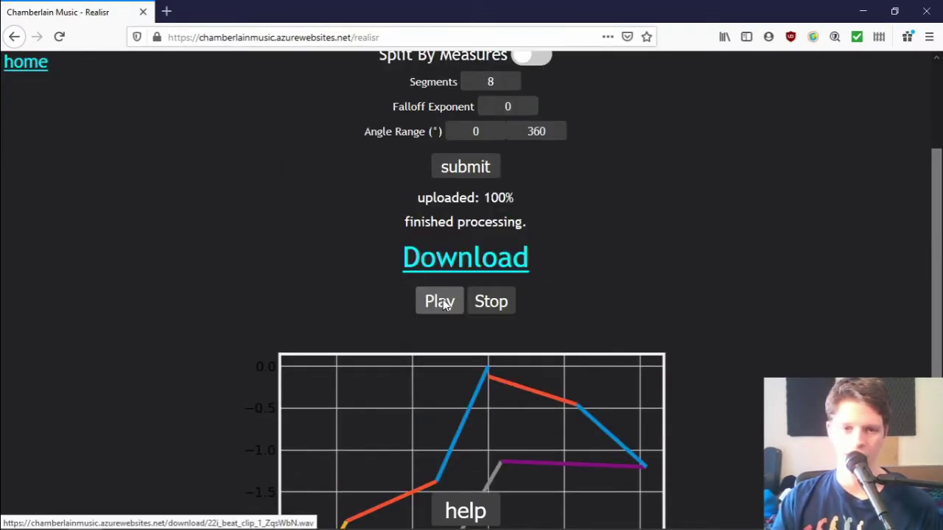
pyautogui.click(445, 305)
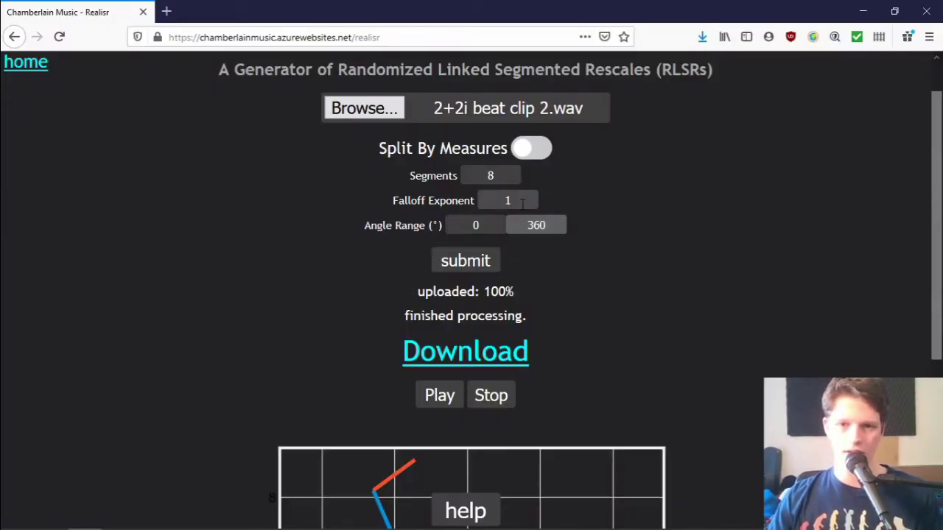
# Set the falloff exponent to 0 and check the beat's tempo in the FL Studio project.
pyautogui.click(606, 179)
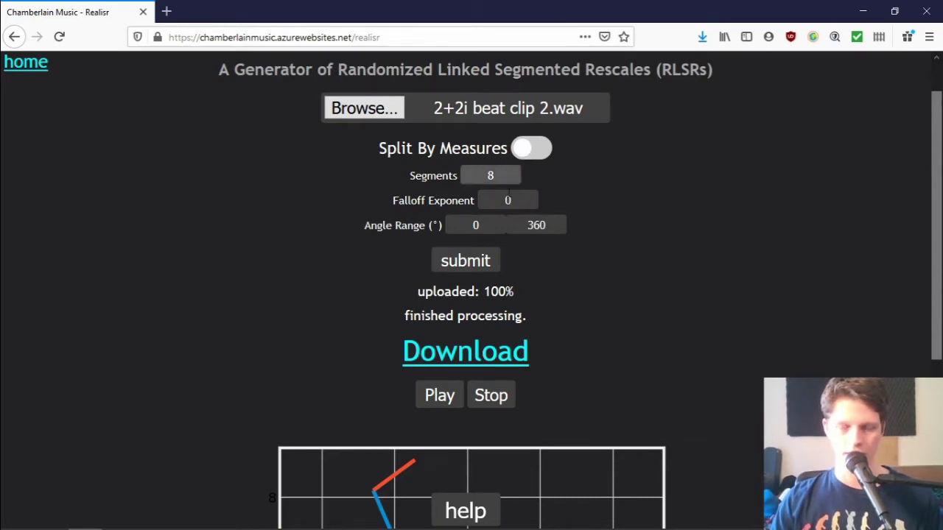
pyautogui.hotkey('alt', 'Tab')
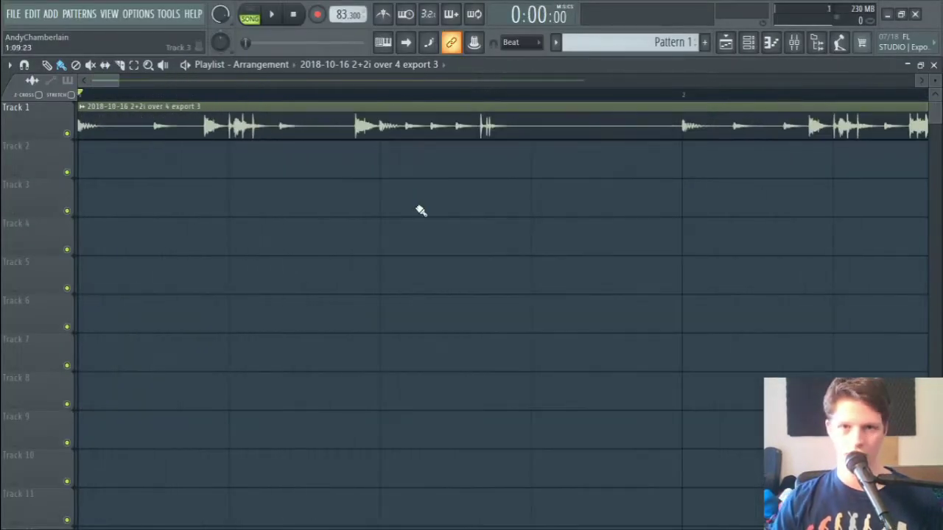
pyautogui.hotkey('alt', 'Tab')
# Split 2+2i beat clip 2.wav by measures at a tempo of 83.3 and submit it for processing.
pyautogui.click(523, 149)
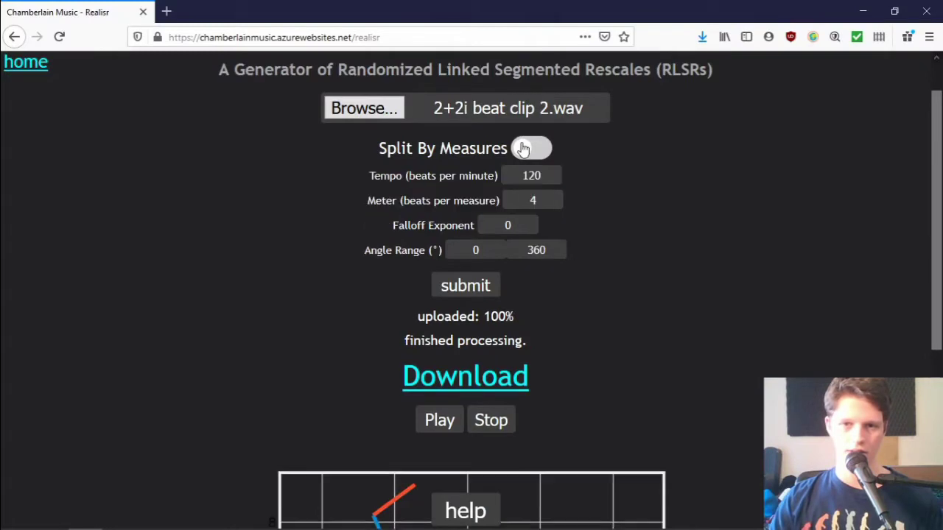
pyautogui.write('83.3')
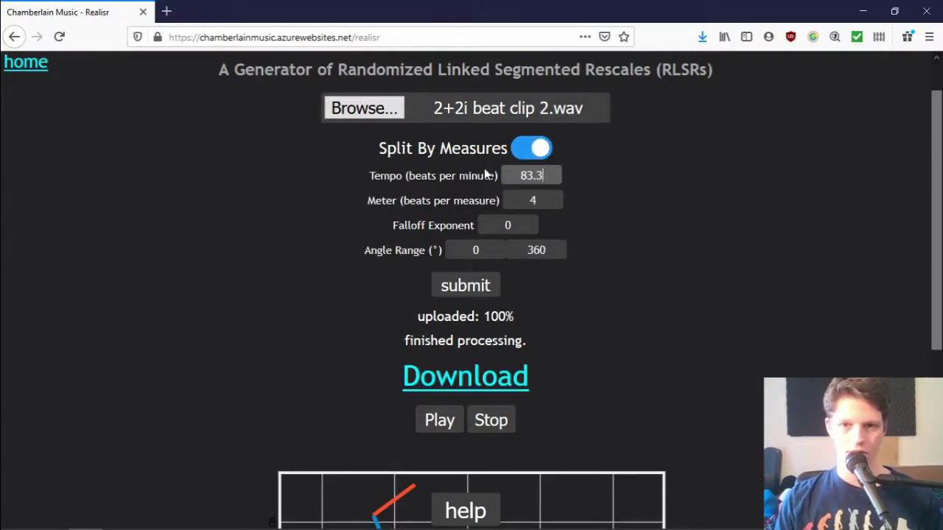
pyautogui.press('Return')
pyautogui.scroll(-4, 274, 276)
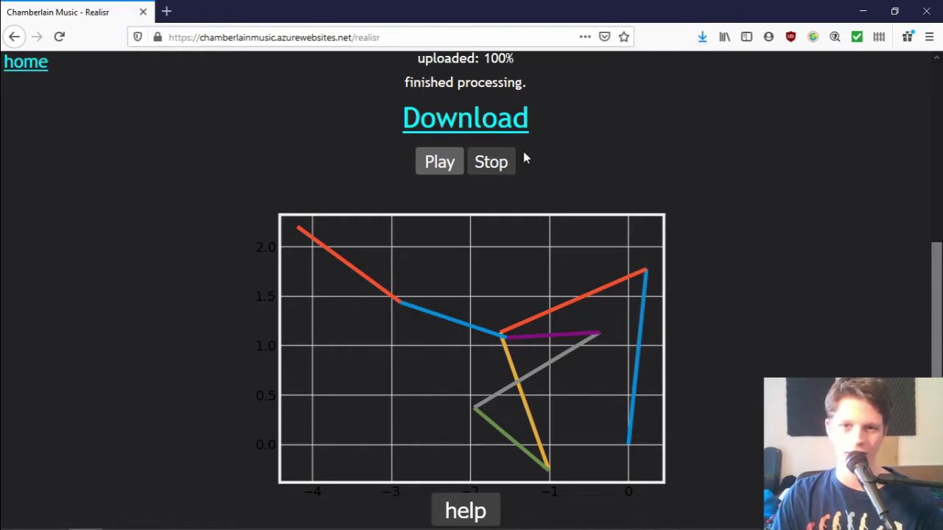
# Download the processed beat clip 2 and save the WAV file.
pyautogui.click(463, 122)
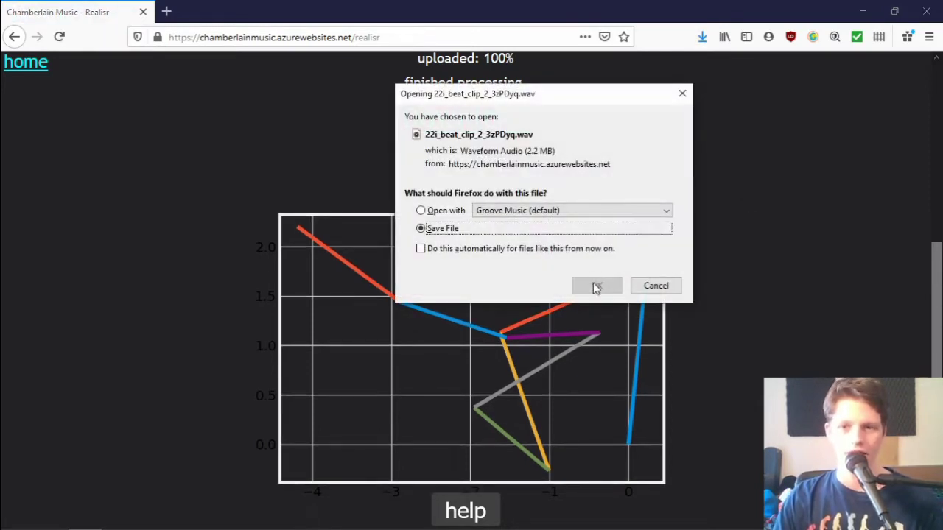
pyautogui.click(597, 285)
# Load 2020-08-25 hiphop groove.wav and set the tempo to 100 with 2 beats per measure.
pyautogui.scroll(4, 701, 267)
pyautogui.scroll(-1, 701, 266)
pyautogui.scroll(1, 701, 267)
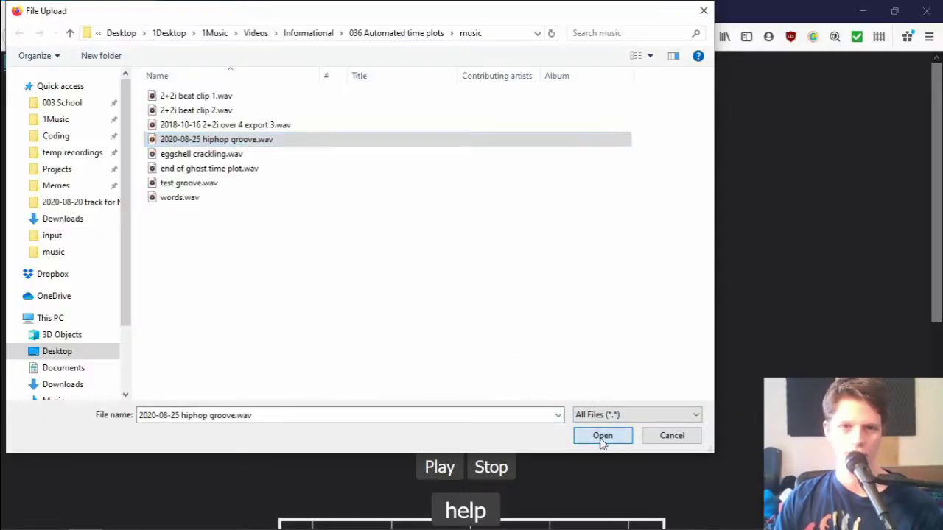
pyautogui.click(603, 436)
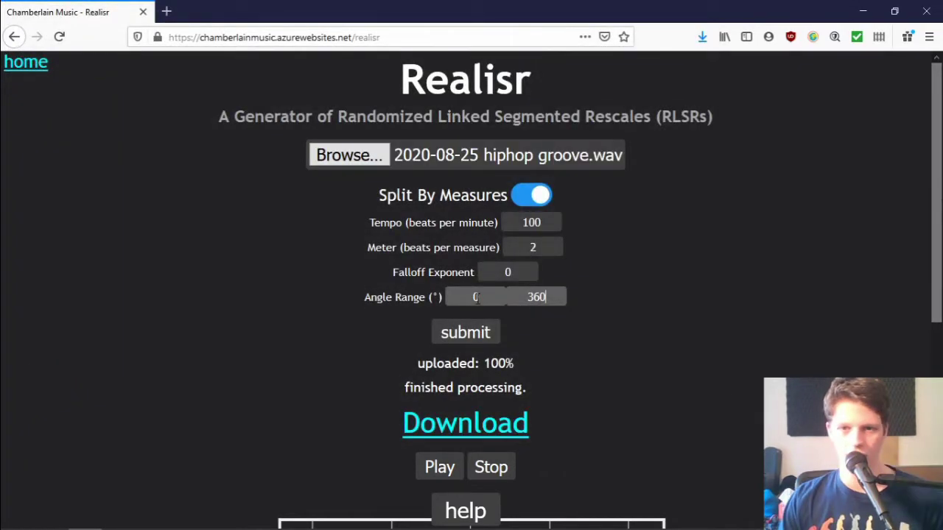
# Set the angle range to 90 to 270° and submit the hiphop groove for processing.
pyautogui.write('90')
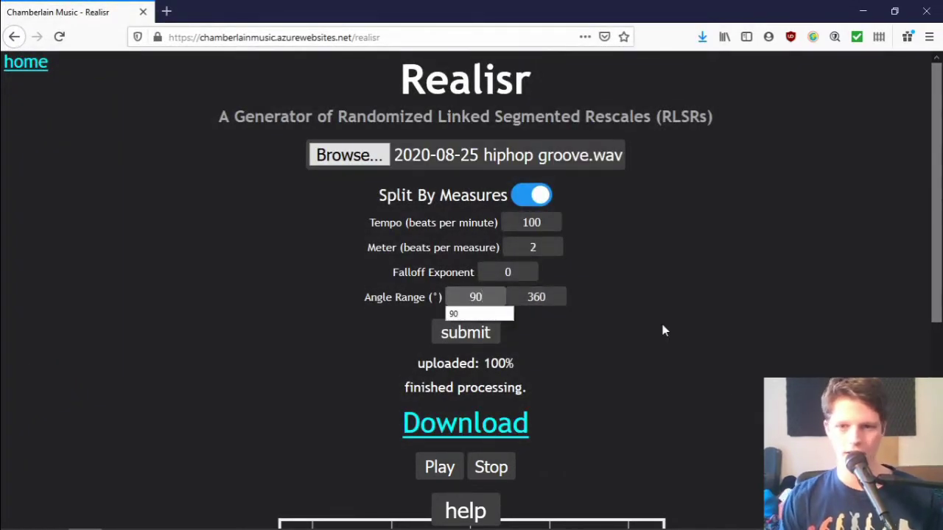
pyautogui.doubleClick(536, 296)
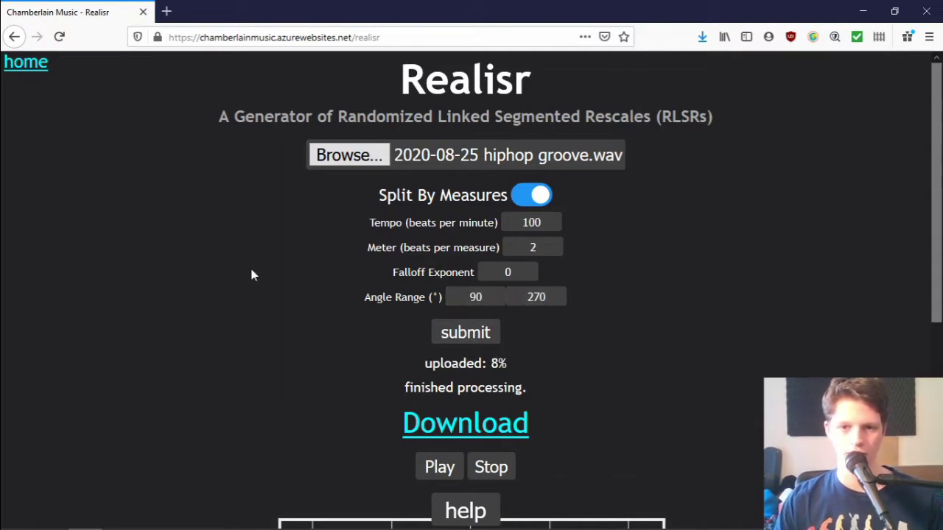
pyautogui.scroll(-4, 254, 274)
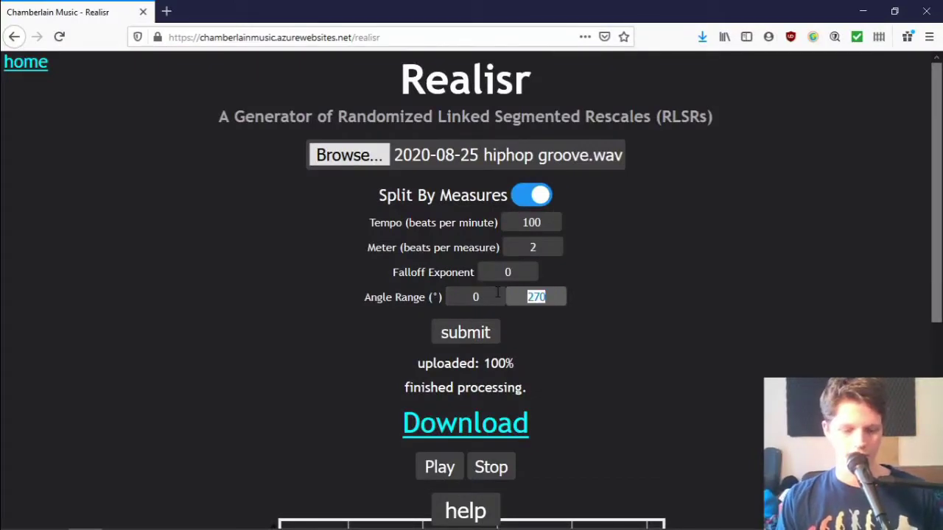
# Reprocess the hiphop groove with an angle range of 0 to 360° and falloff exponent 1, and play the result.
pyautogui.write('360')
pyautogui.click(522, 271)
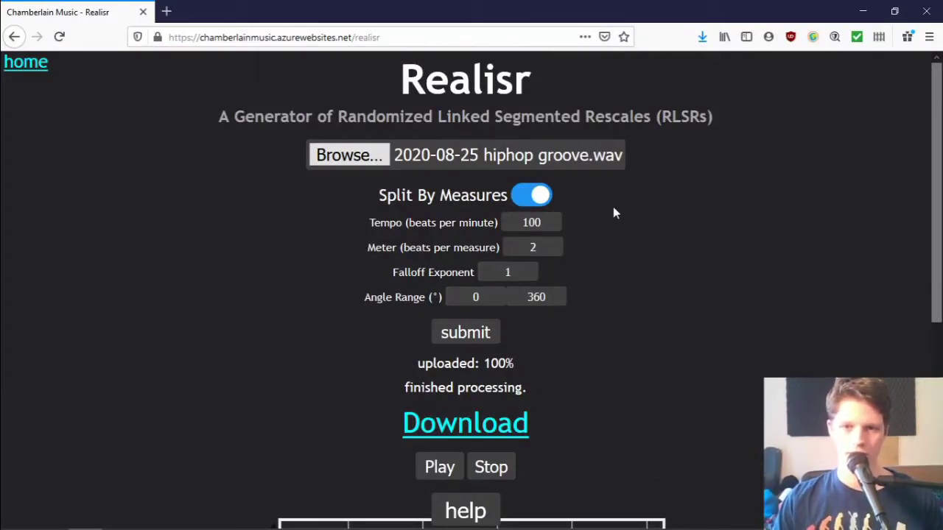
pyautogui.scroll(-5, 371, 133)
pyautogui.click(440, 134)
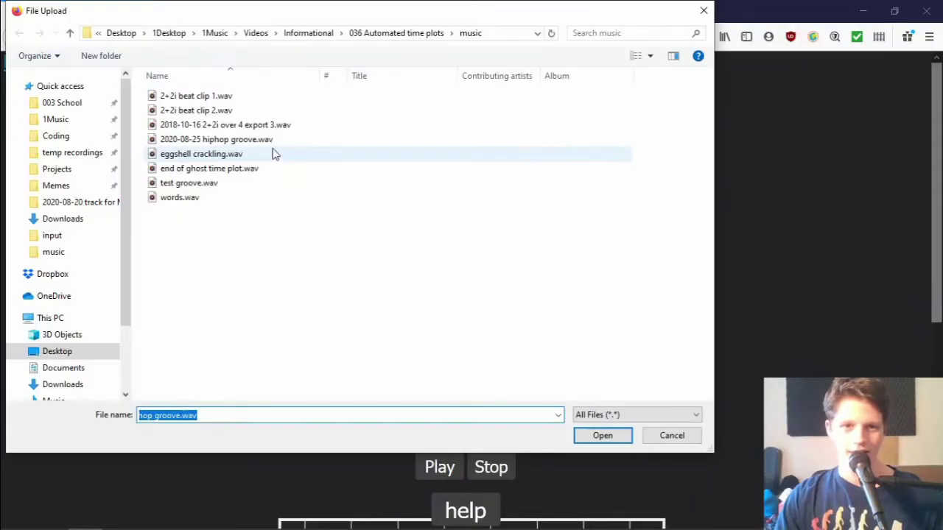
# Load eggshell crackling.wav as the source file and turn off Split By Measures.
pyautogui.click(250, 156)
pyautogui.click(602, 435)
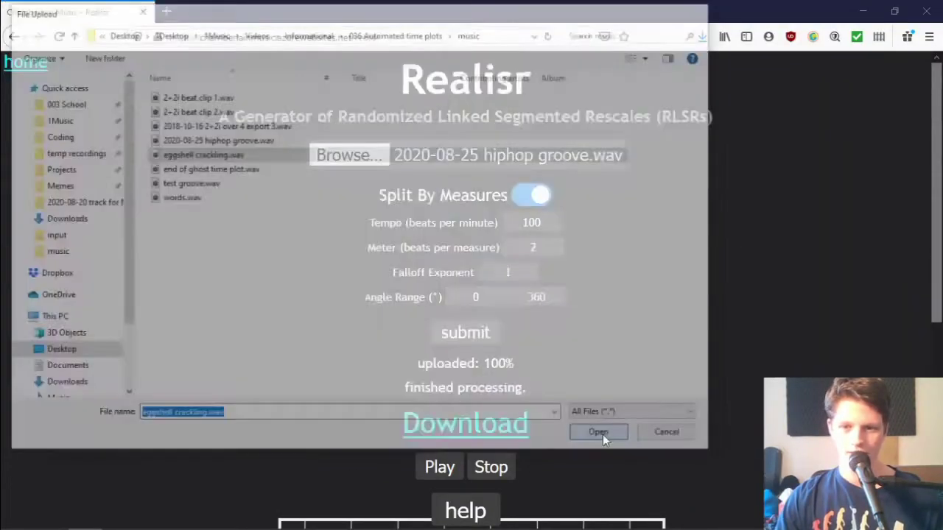
pyautogui.click(525, 199)
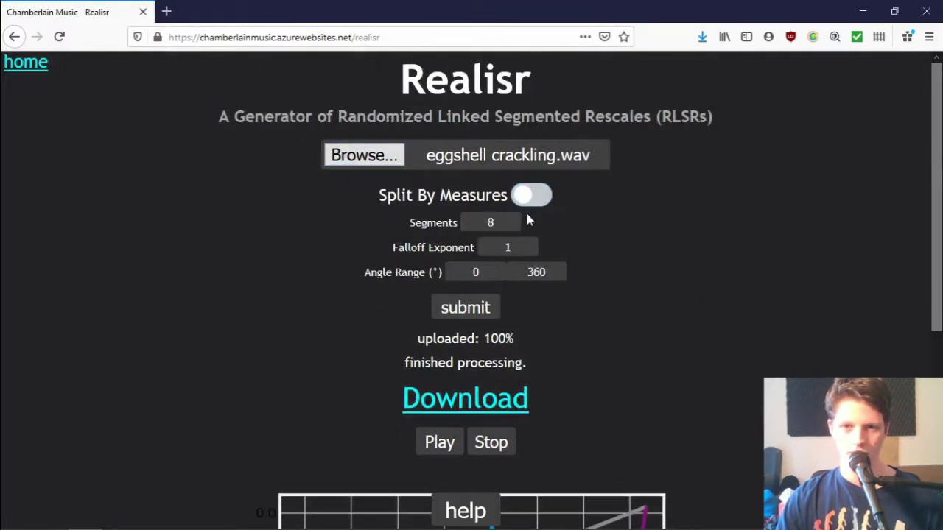
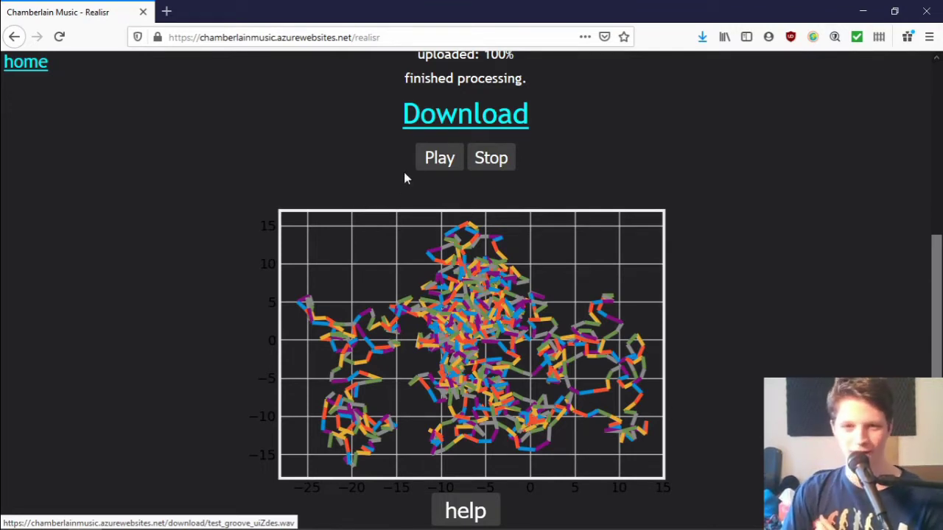
# Listen to the processed test groove that was split into 1000 segments.
pyautogui.click(435, 159)
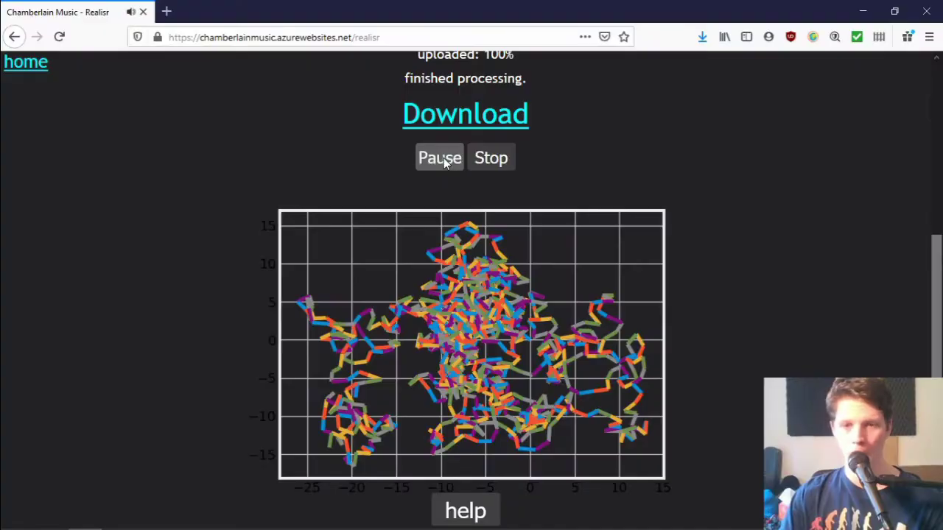
pyautogui.click(486, 126)
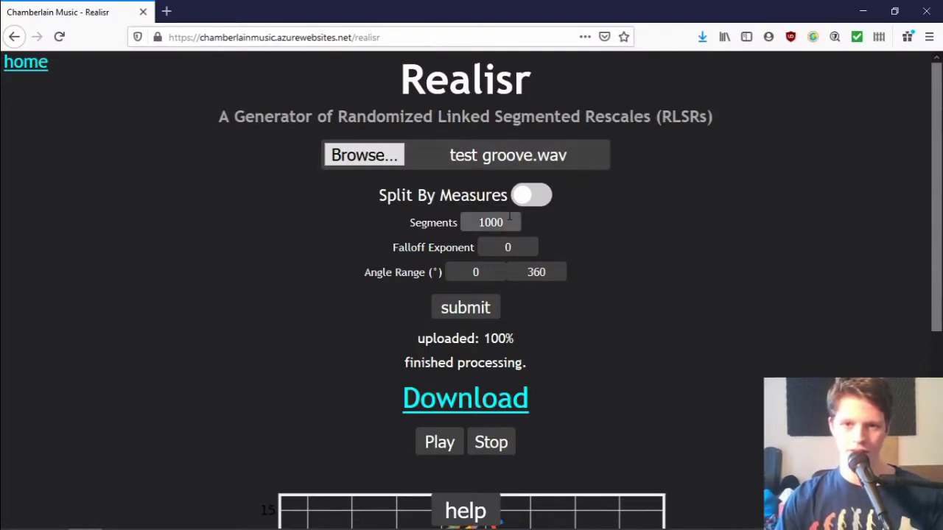
# Turn on Split By Measures for test groove.wav, set the tempo to 92 and submit it for processing.
pyautogui.click(529, 196)
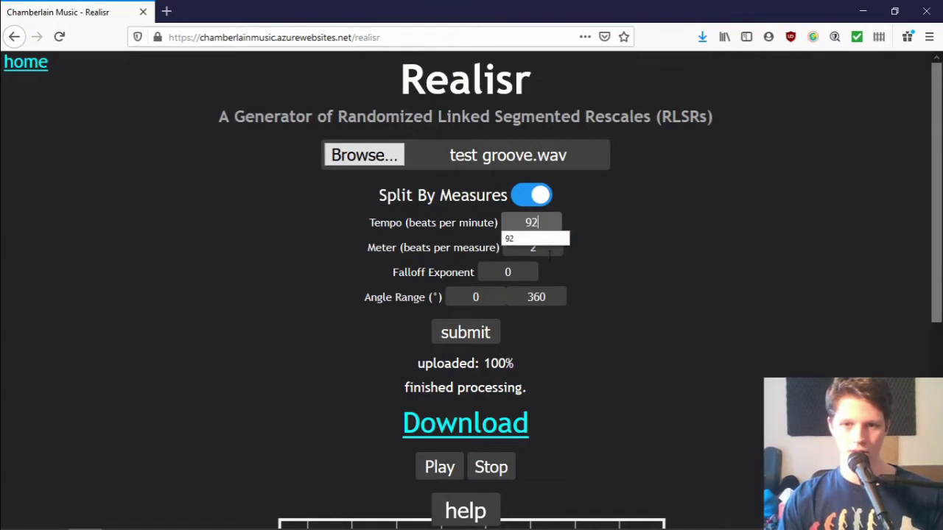
pyautogui.press('Tab')
pyautogui.press('Tab')
pyautogui.press('Tab')
pyautogui.press('Tab')
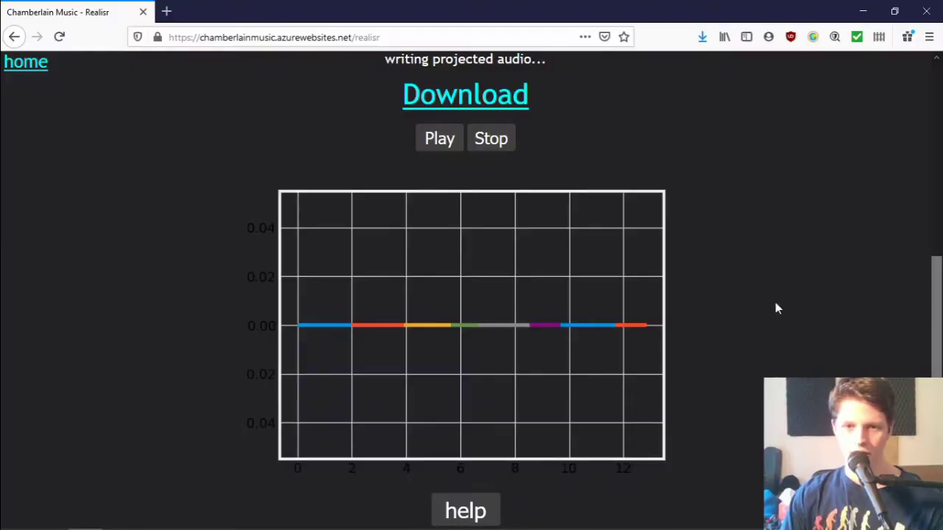
# Reprocess test groove.wav with both angle range limits at 90°, and play the result while examining its plot.
pyautogui.scroll(2, 784, 302)
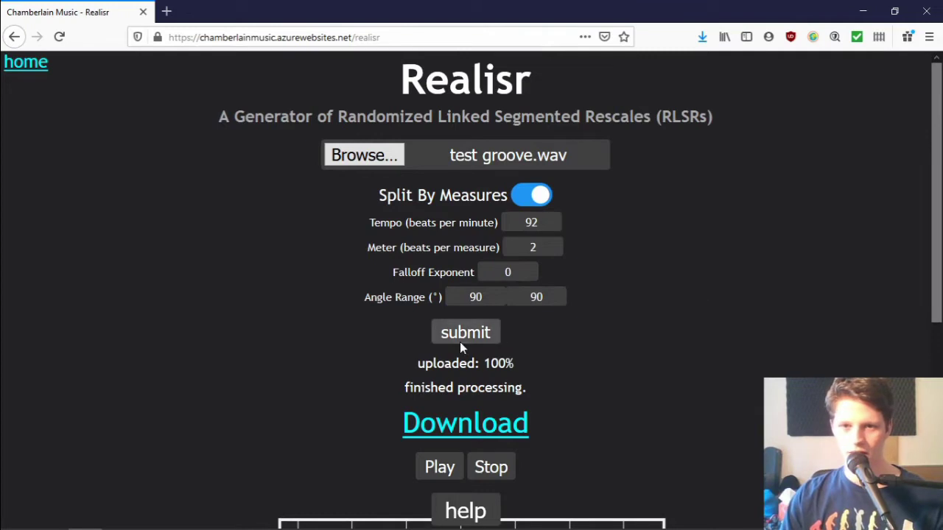
pyautogui.scroll(-5, 288, 294)
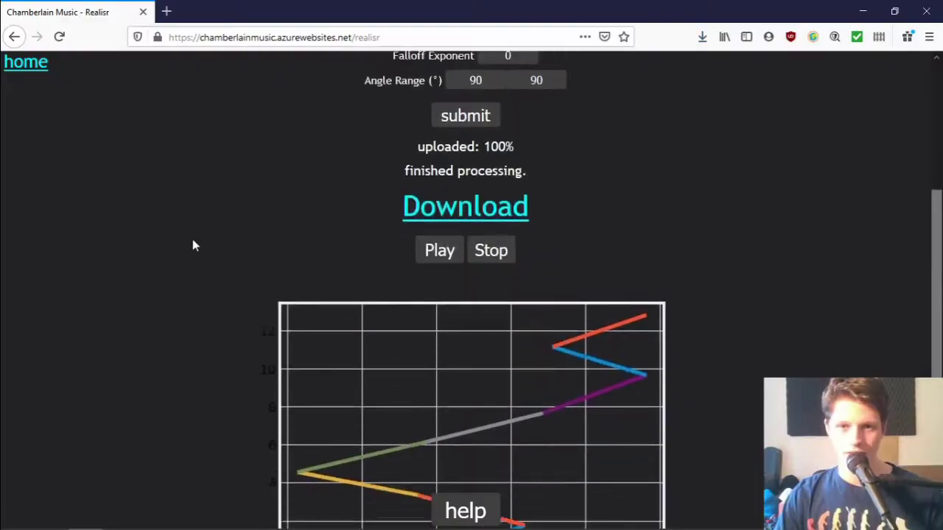
pyautogui.scroll(3, 372, 258)
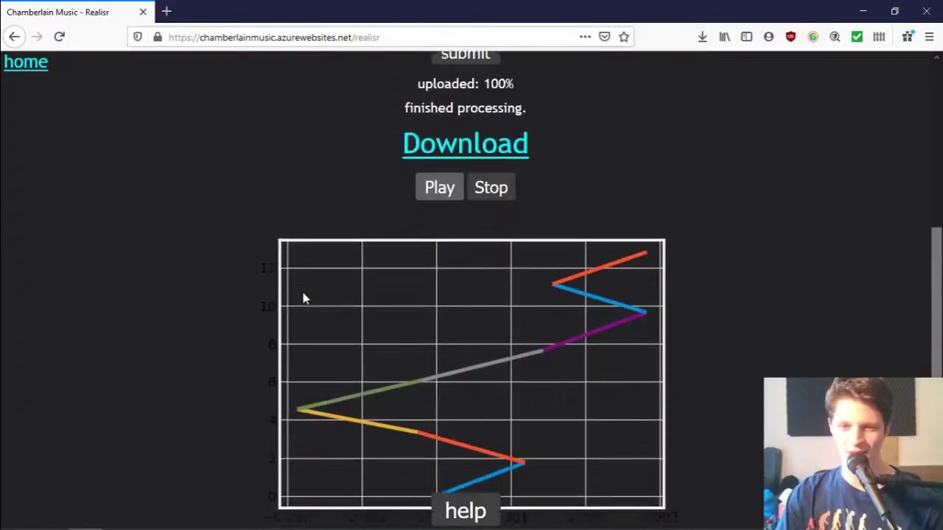
pyautogui.scroll(-1, 435, 355)
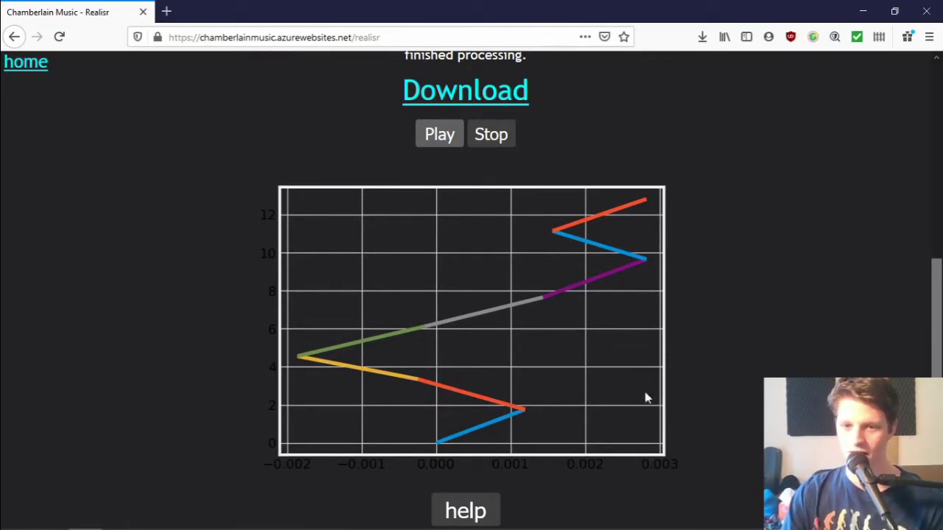
pyautogui.scroll(5, 482, 337)
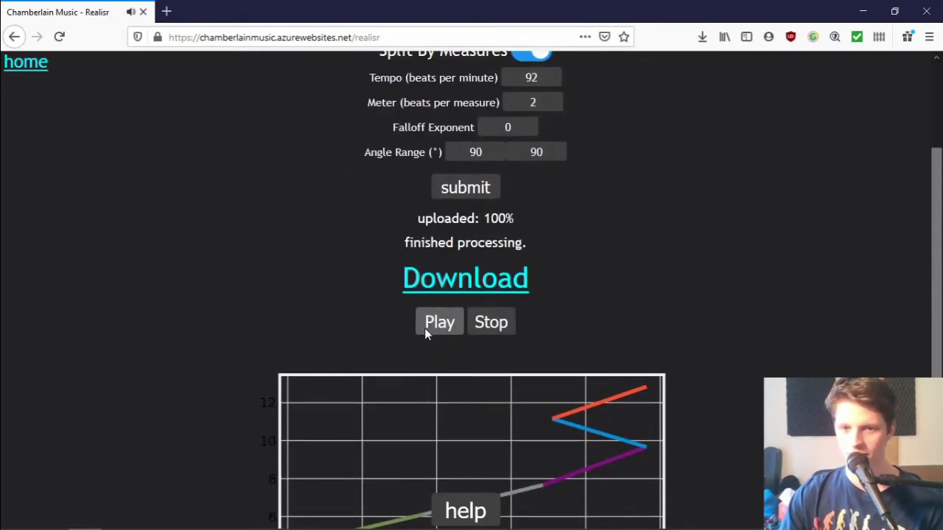
pyautogui.click(494, 285)
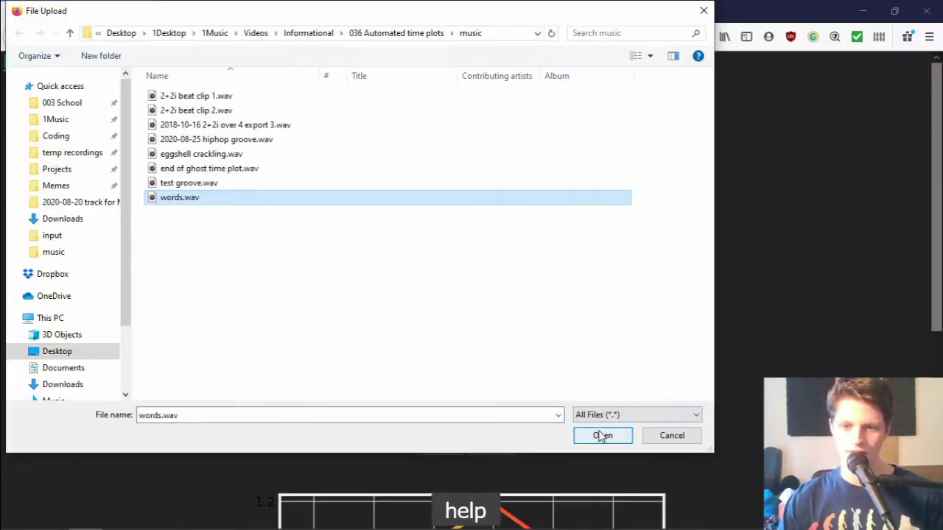
# Load words.wav as the source file for the next rescale.
pyautogui.click(603, 436)
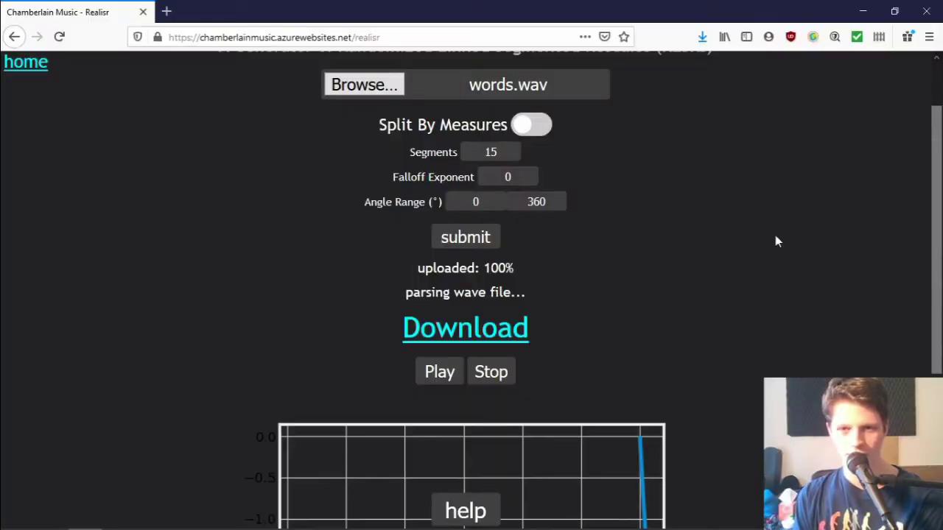
# Play the processed words.wav result twice while examining its segment plot.
pyautogui.scroll(-3, 736, 249)
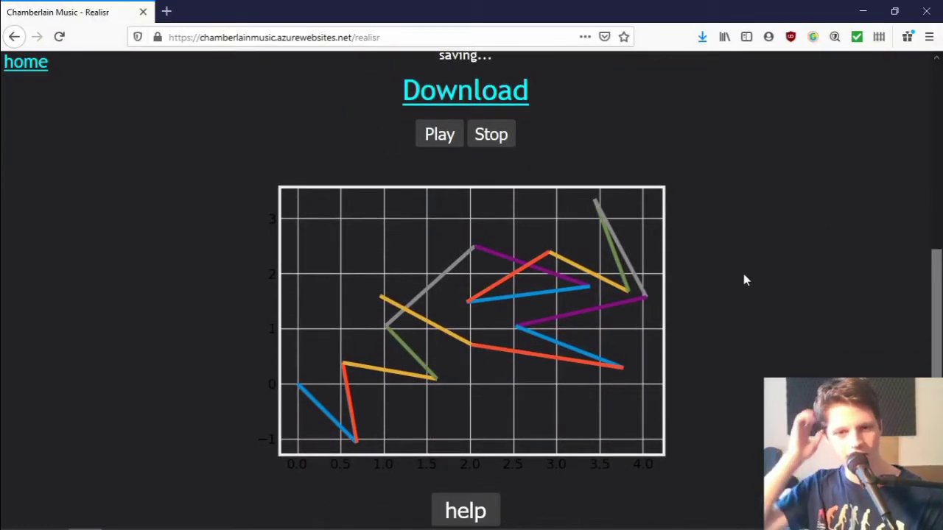
pyautogui.click(441, 137)
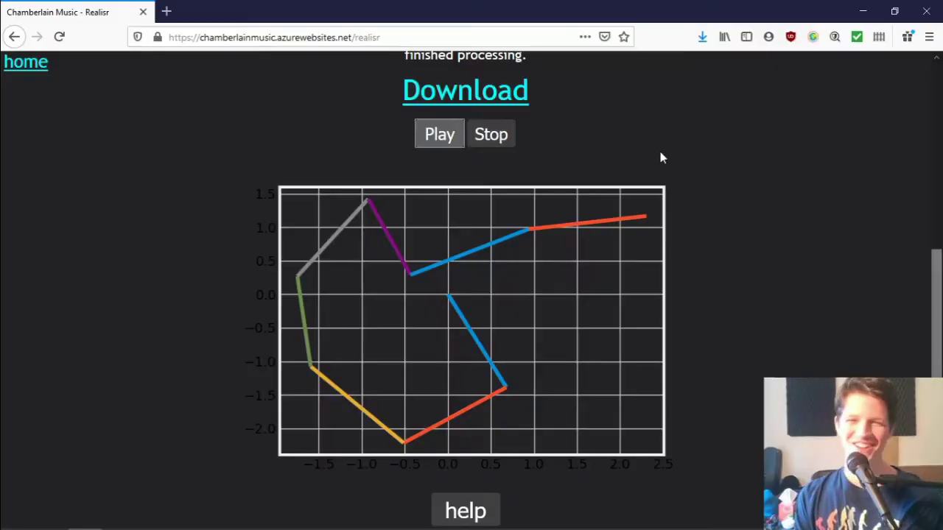
pyautogui.click(440, 139)
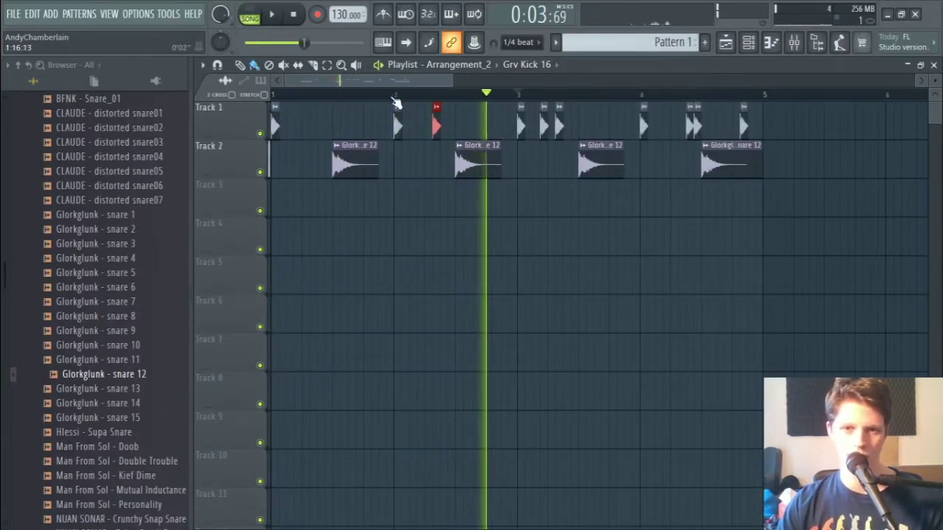
# Switch to FL Studio, play the arrangement and add short test_groove_4ad3ui hits to Track 4 near the end of bar 4.
pyautogui.press('space')
pyautogui.hotkey('ctrl', 'a')
pyautogui.press('space')
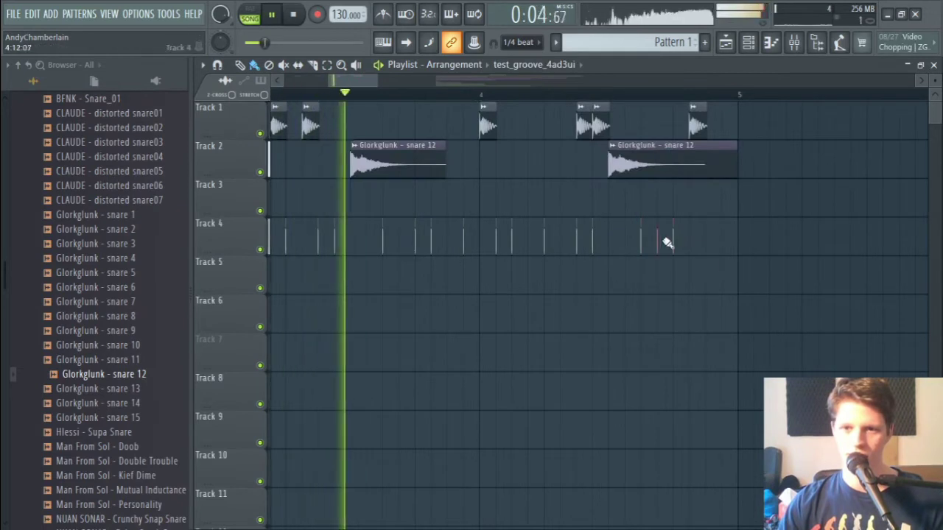
pyautogui.click(700, 238)
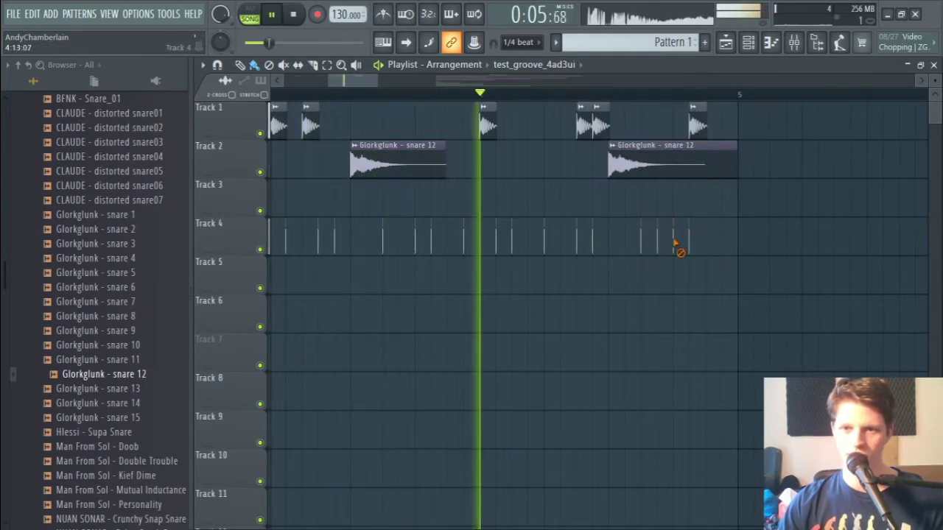
pyautogui.click(726, 243)
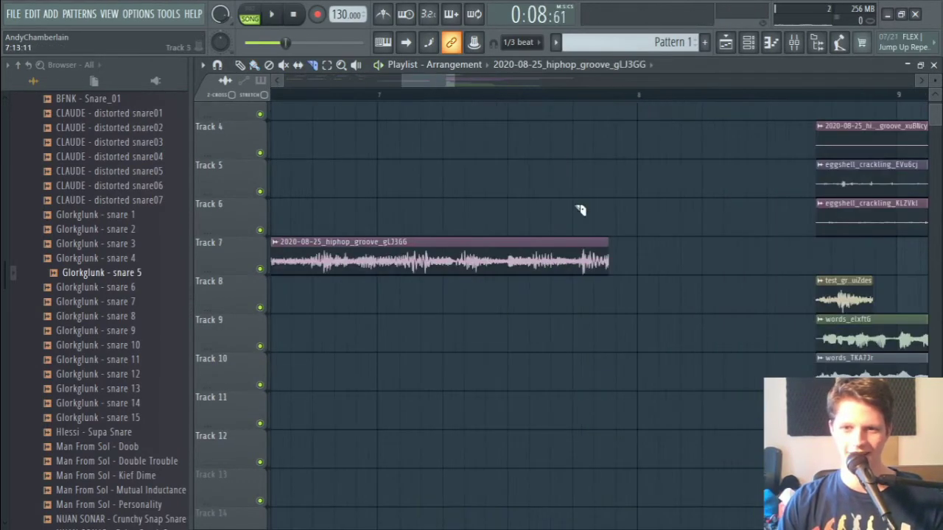
# Cut the 2020-08-25_hiphop_groove_gLJ3GG clip on Track 7 down to a short fragment, reposition it in bar 7 and play it back.
pyautogui.rightClick(576, 259)
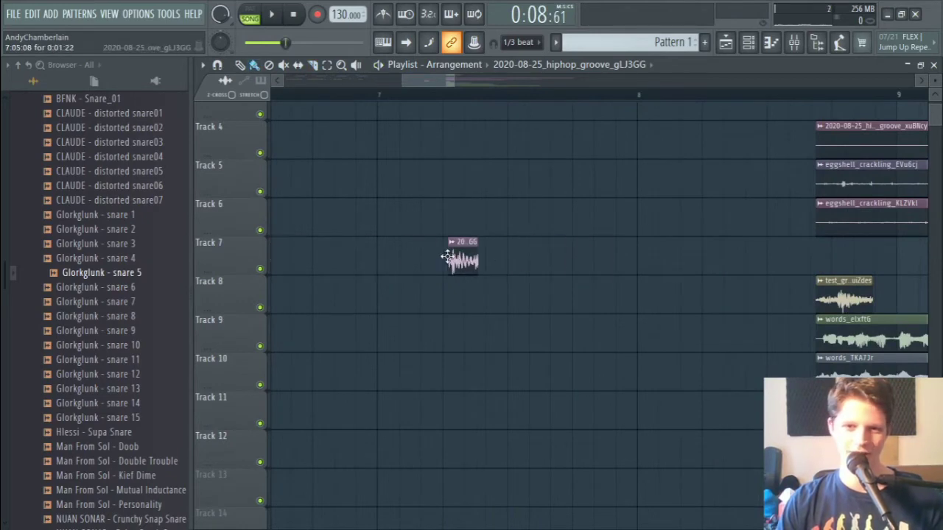
pyautogui.moveTo(416, 255); pyautogui.dragTo(411, 255)
pyautogui.press('space')
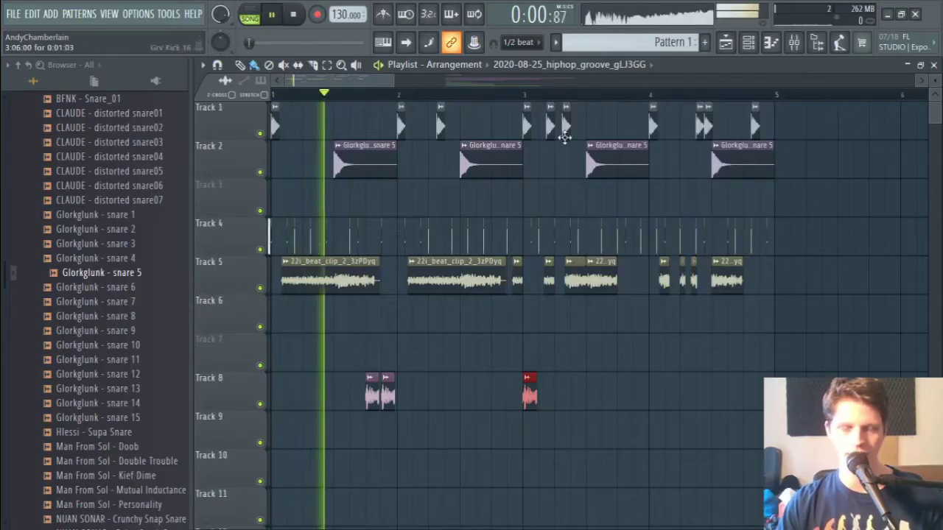
# Listen to the layered beat while toggling Track 4's mute, and audition the words_TKA7Jr clip soloed on Track 10.
pyautogui.click(264, 249)
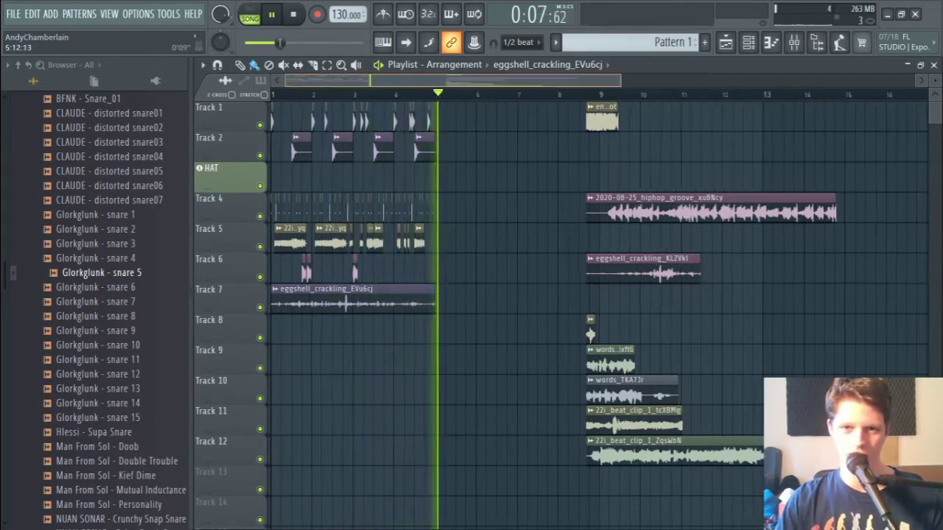
pyautogui.press('space')
pyautogui.scroll(4, 741, 209)
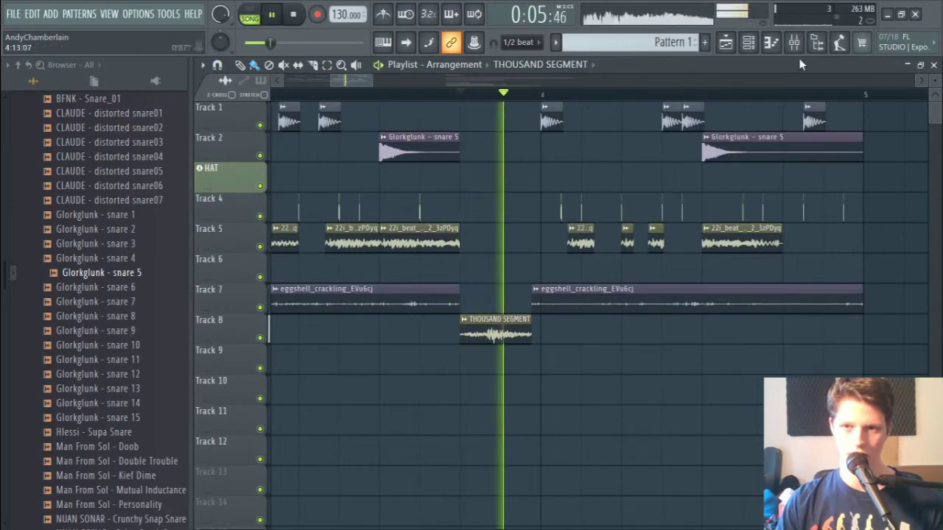
pyautogui.press('F9')
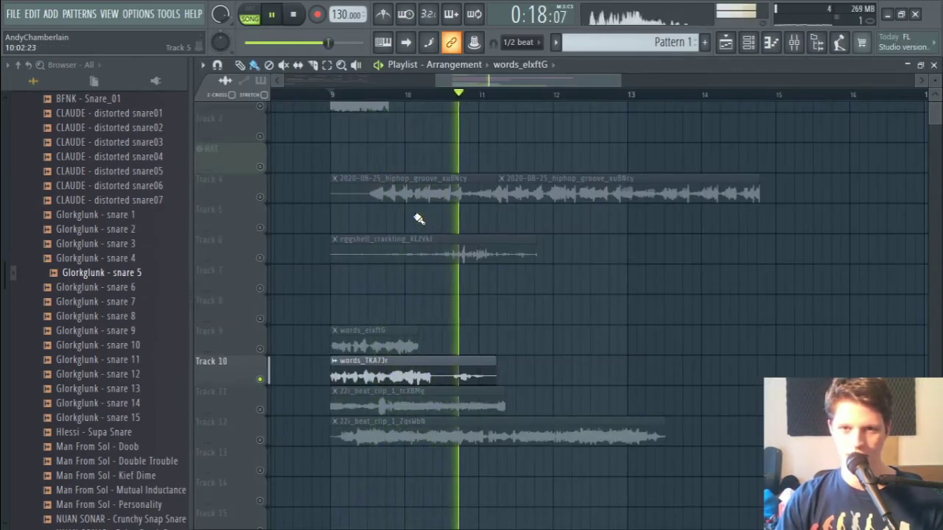
pyautogui.press('space')
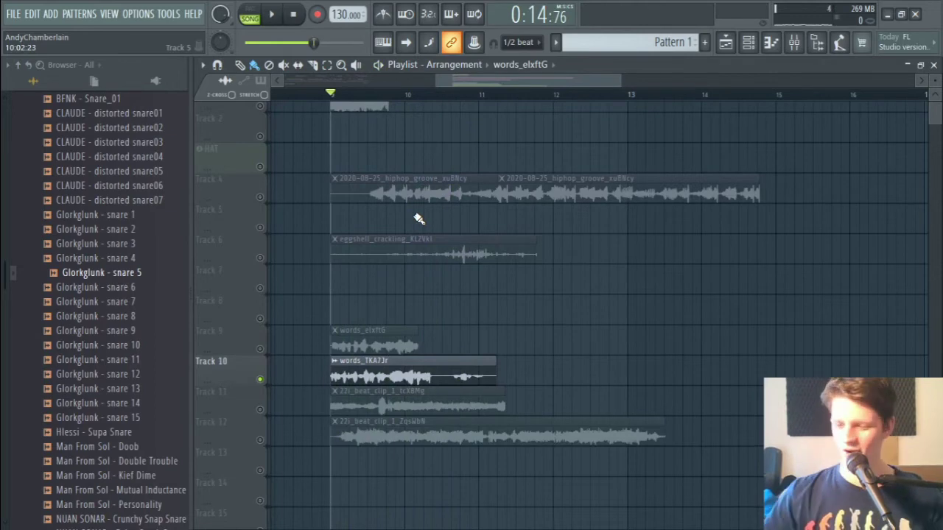